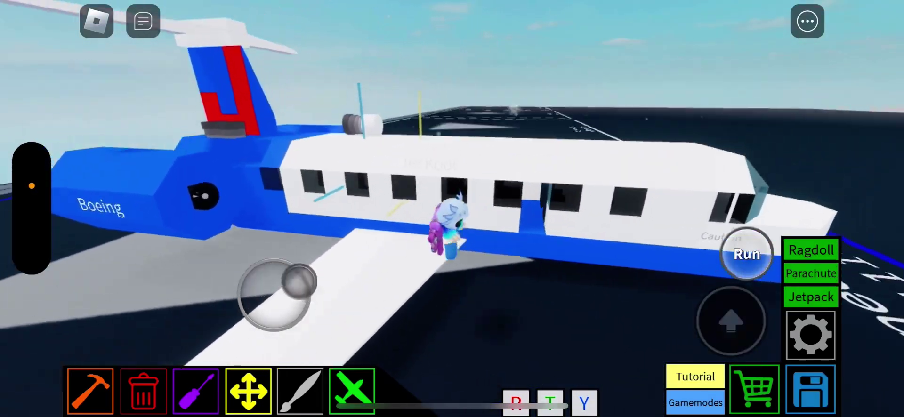
Walk over the jet, take the trash tool, and load the Dassault Falcon 7X from Slot 5
click(730, 320)
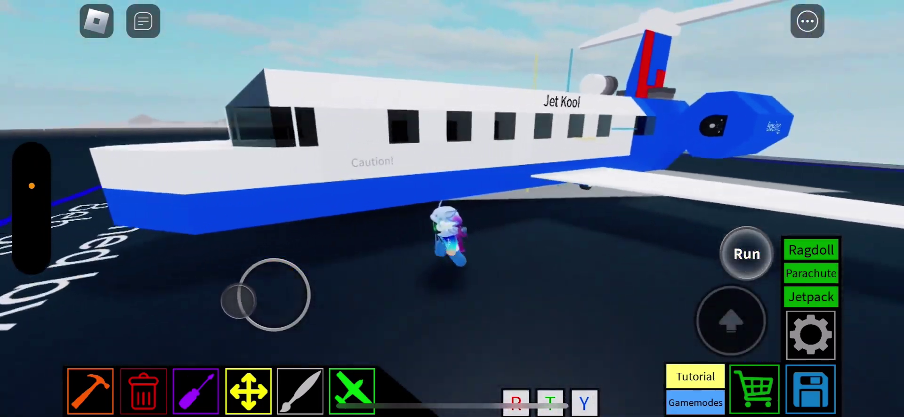
drag(237, 290, 270, 331)
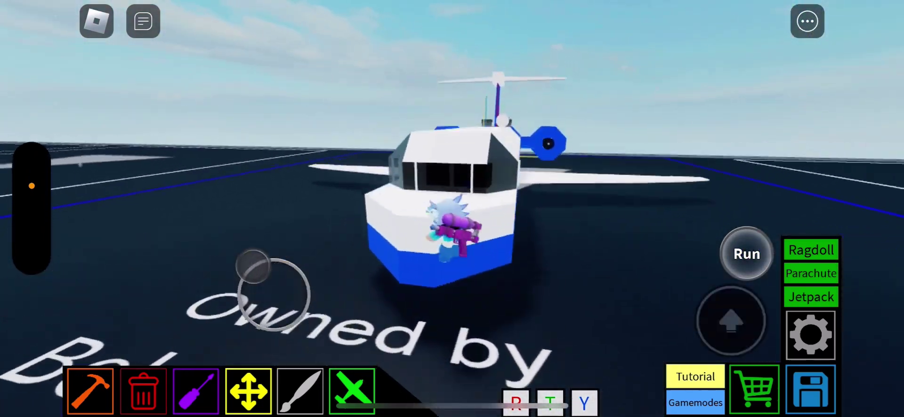
mouse_move(254, 265)
mouse_down()
mouse_move(302, 307)
mouse_move(289, 320)
mouse_up()
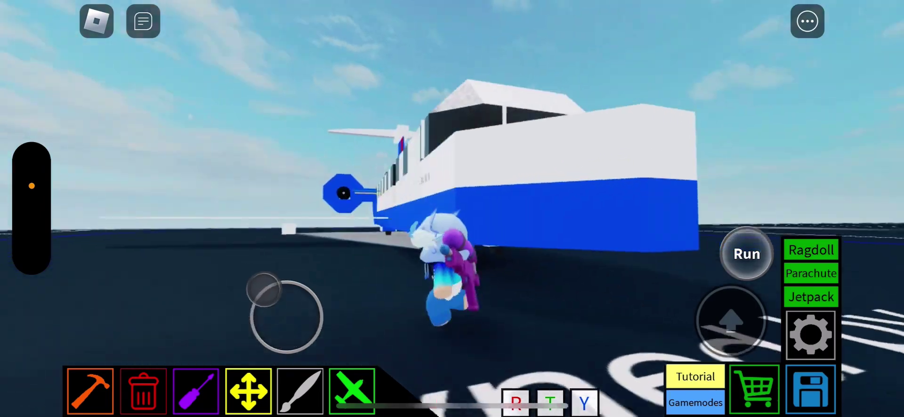
drag(289, 320, 272, 307)
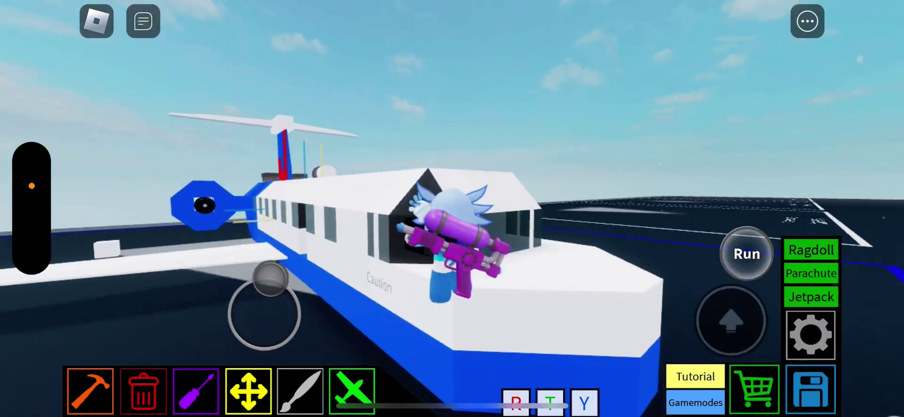
click(142, 390)
click(810, 389)
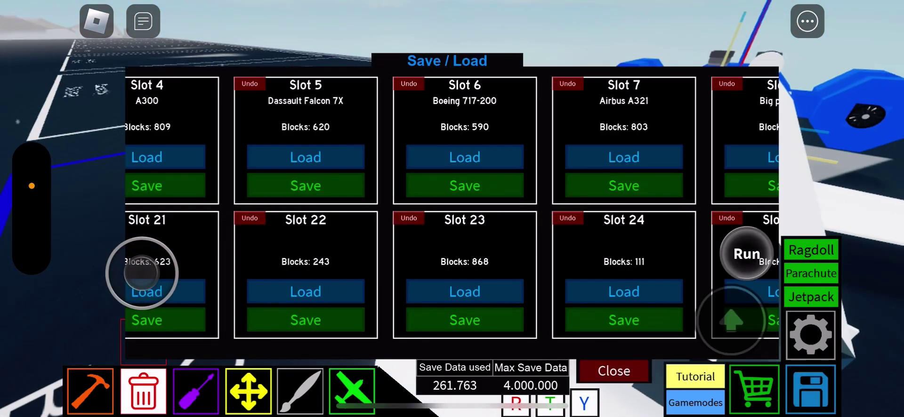
scroll(452, 213, left, 1)
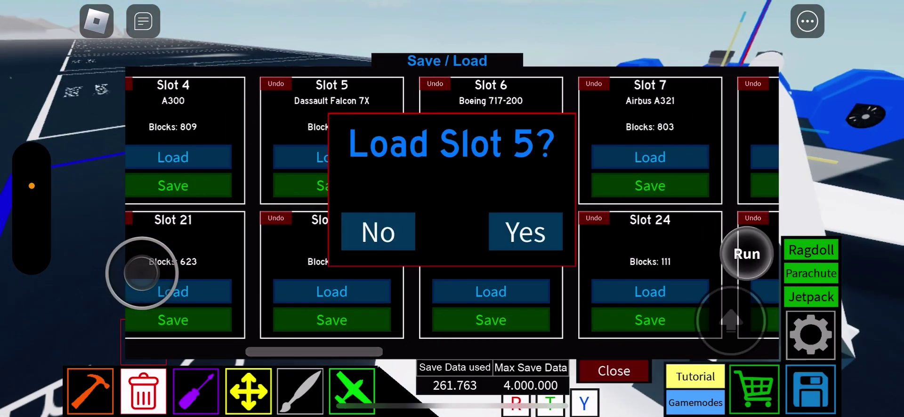
click(614, 370)
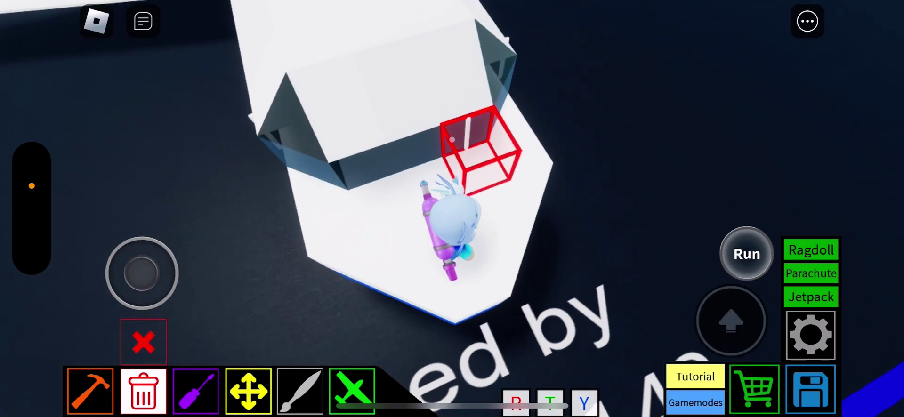
Walk around the Falcon 7X, then switch to the hammer tool to show the parts catalogue
drag(129, 298, 156, 276)
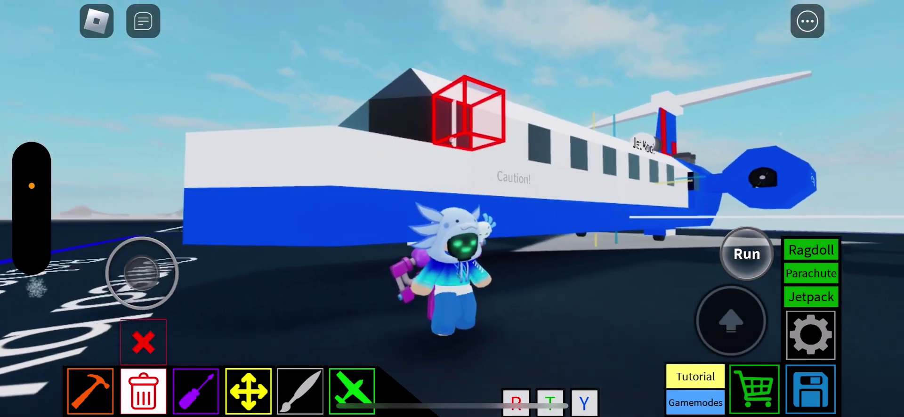
mouse_move(141, 273)
mouse_down()
mouse_move(134, 293)
mouse_move(163, 302)
mouse_up()
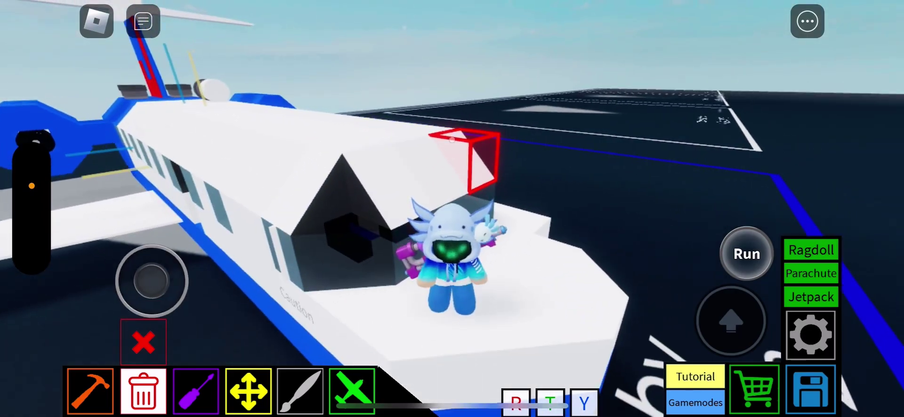
drag(141, 273, 145, 277)
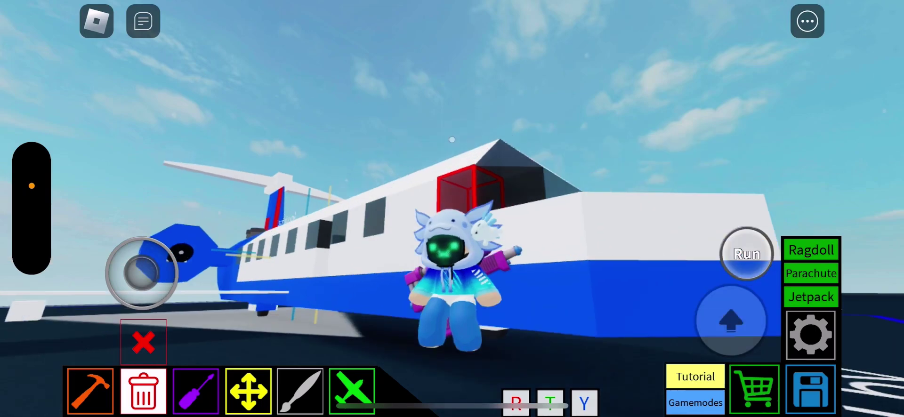
click(90, 390)
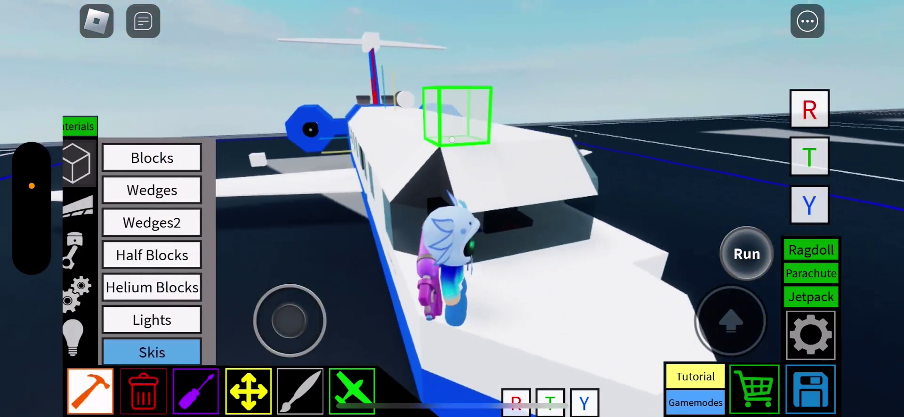
Place Trail parts from the Wings category at the Falcon 7X cockpit windows
click(88, 209)
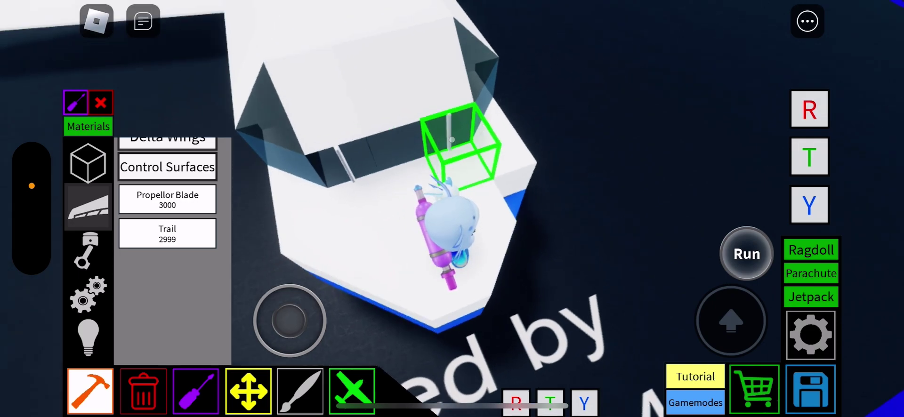
drag(258, 311, 289, 320)
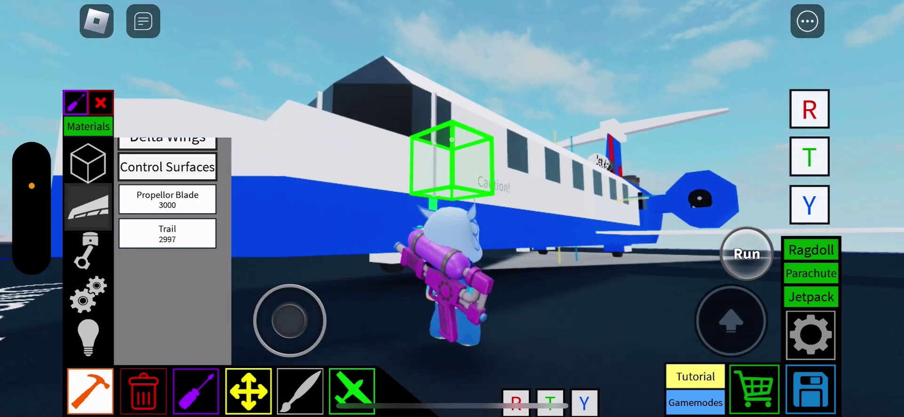
mouse_move(290, 320)
mouse_down()
mouse_move(256, 311)
mouse_move(290, 320)
mouse_up()
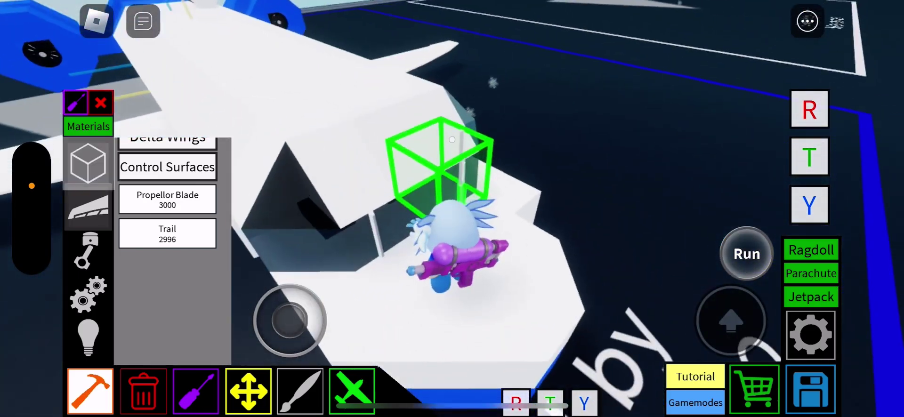
scroll(168, 212, up, 5)
Select the plain Wedge part from Wedges and close the parts menu
click(167, 191)
scroll(284, 247, down, 1)
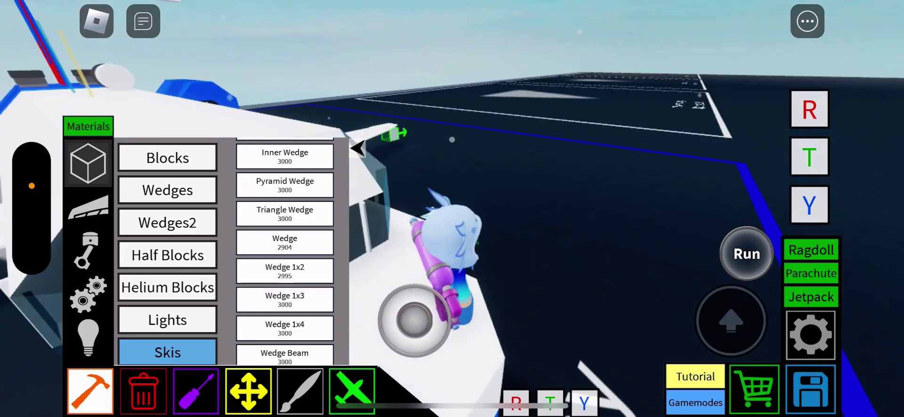
click(284, 242)
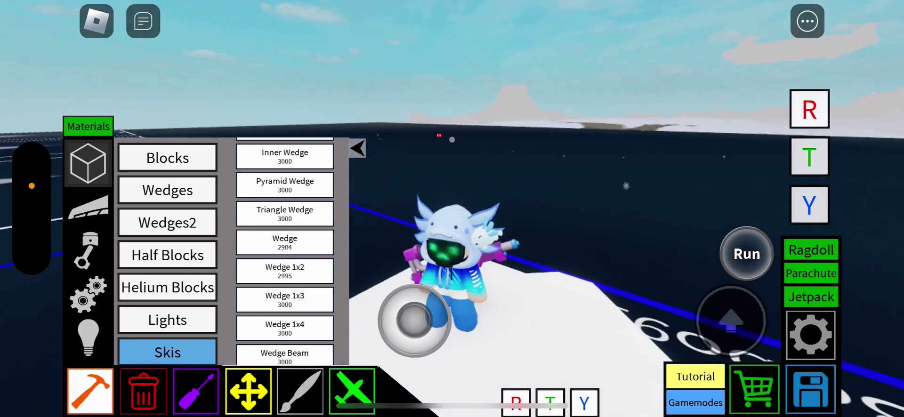
click(357, 148)
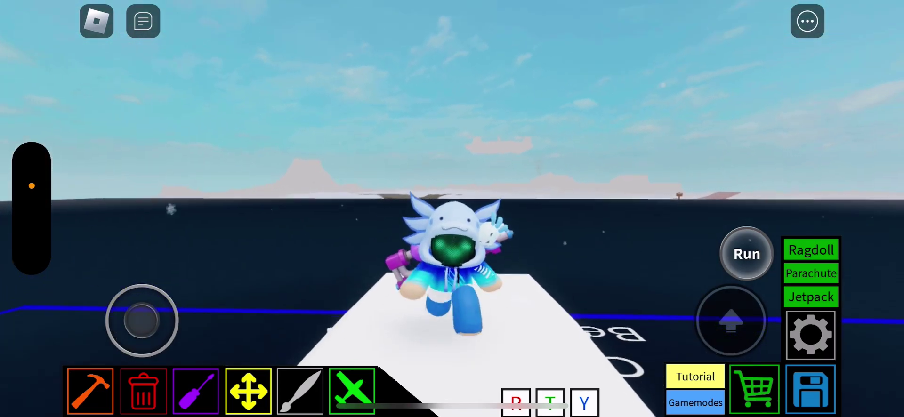
Send '/e wave' in chat to make the avatar wave
click(143, 21)
click(117, 220)
click(154, 375)
text(e wave)
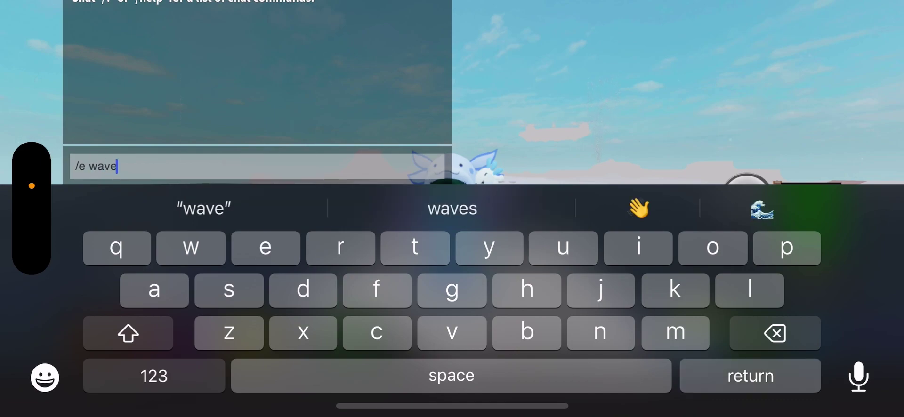
key(Return)
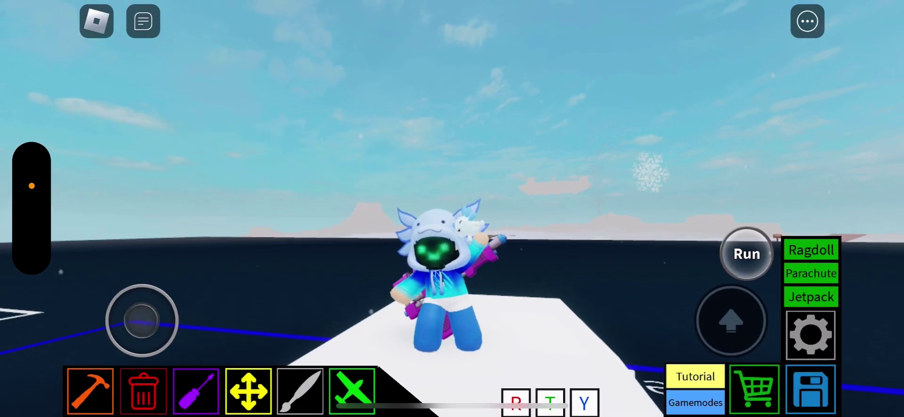